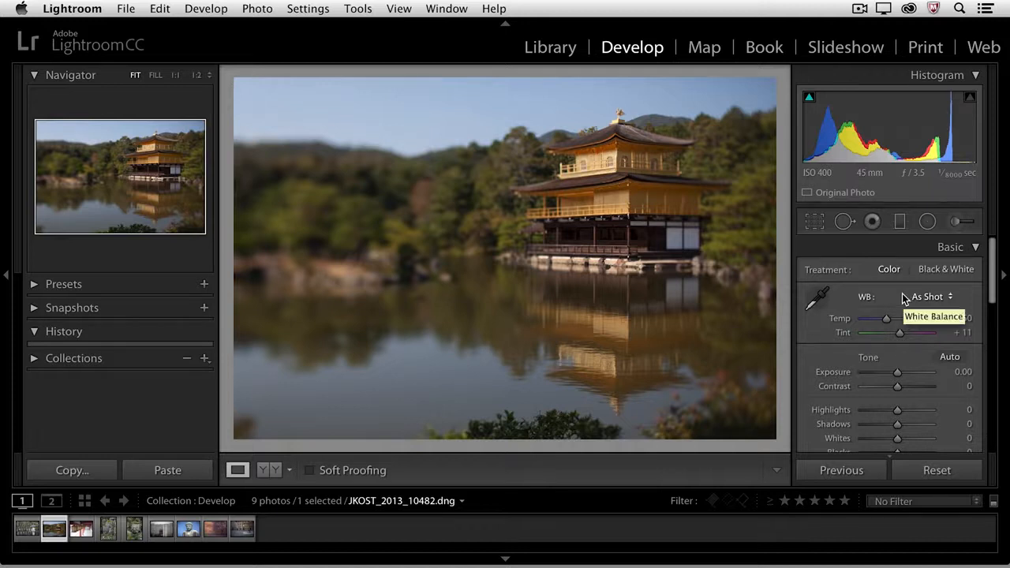
Try the Auto, Daylight, Cloudy, Shade and Tungsten white balance presets in turn on the temple photo
left_click(919, 298)
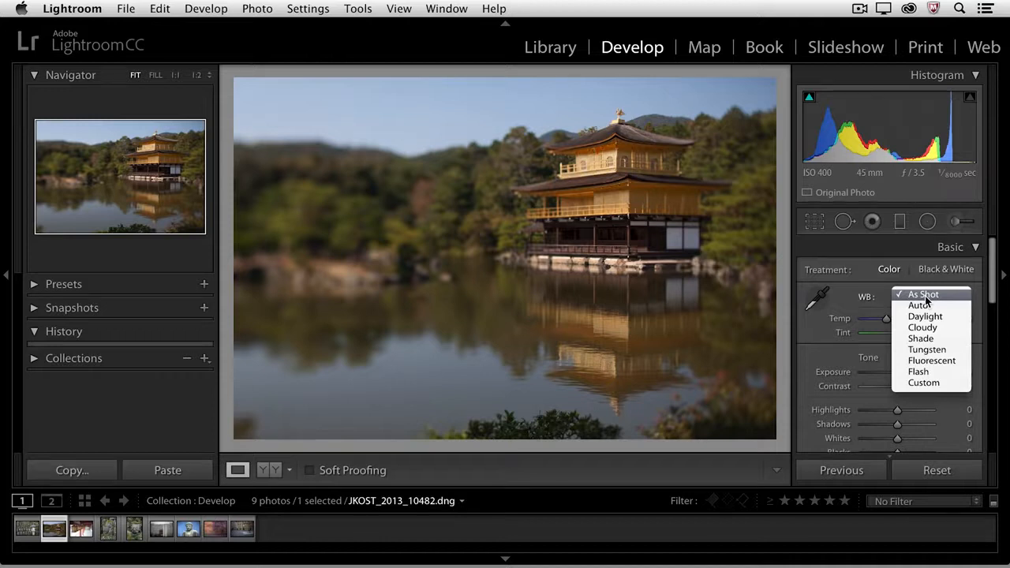
left_click(928, 304)
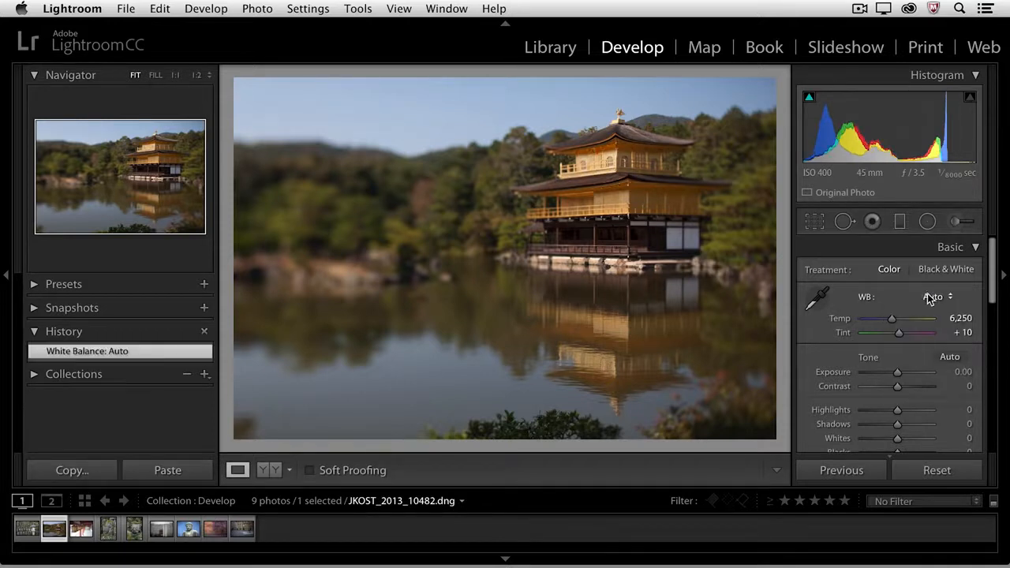
left_click(932, 297)
left_click(932, 308)
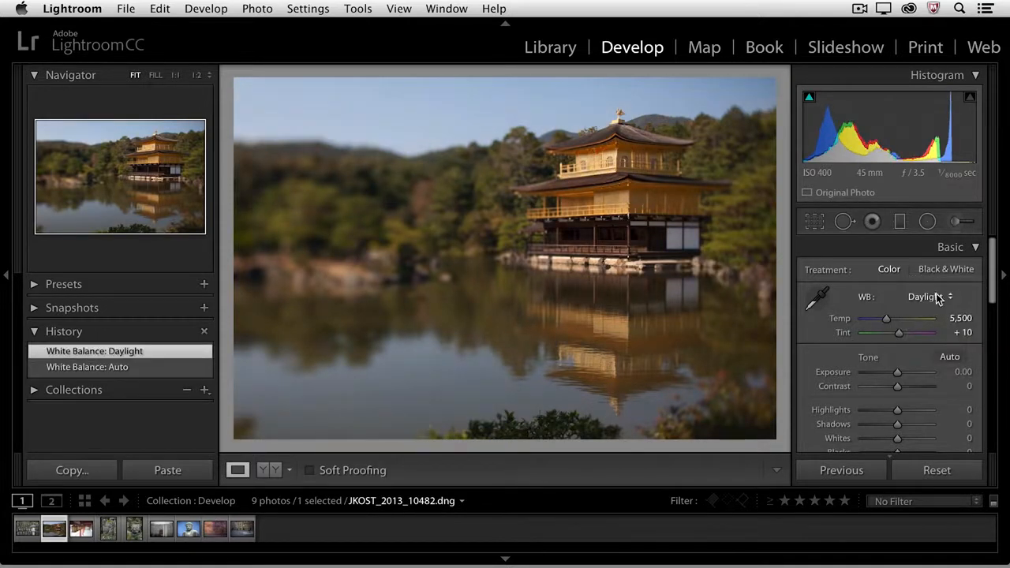
left_click(930, 297)
left_click(931, 308)
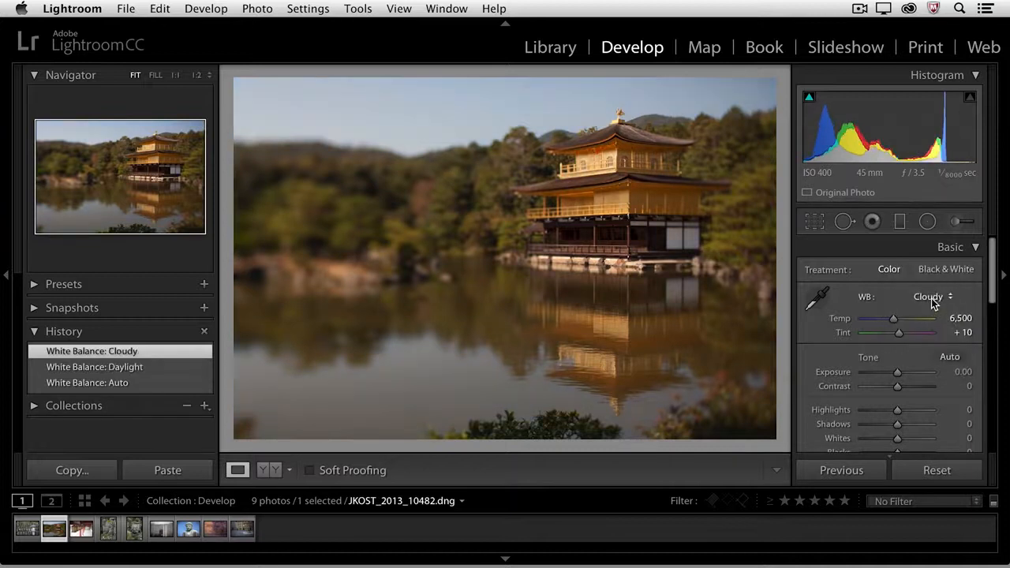
left_click(932, 298)
left_click(930, 306)
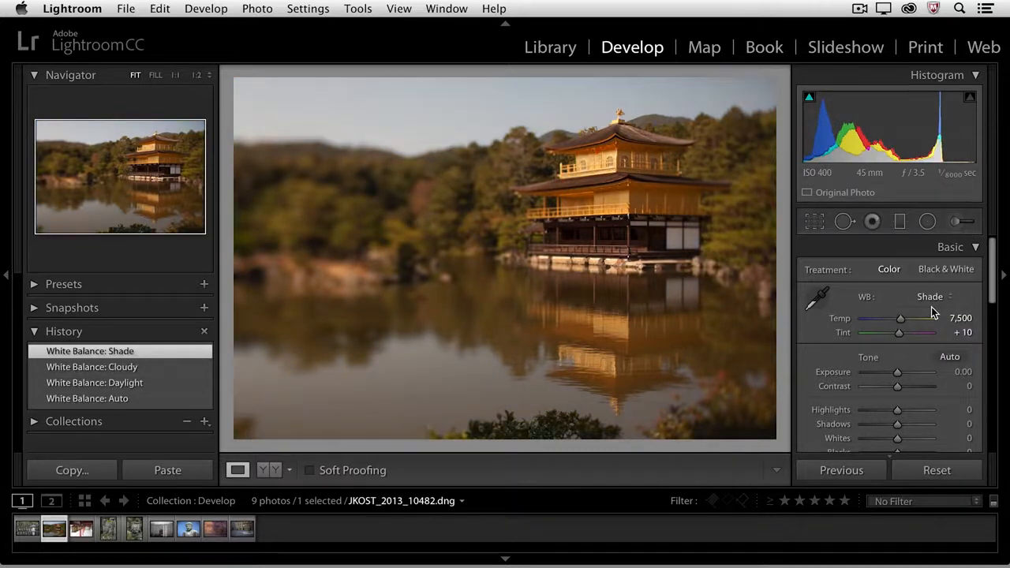
left_click(937, 300)
left_click(938, 308)
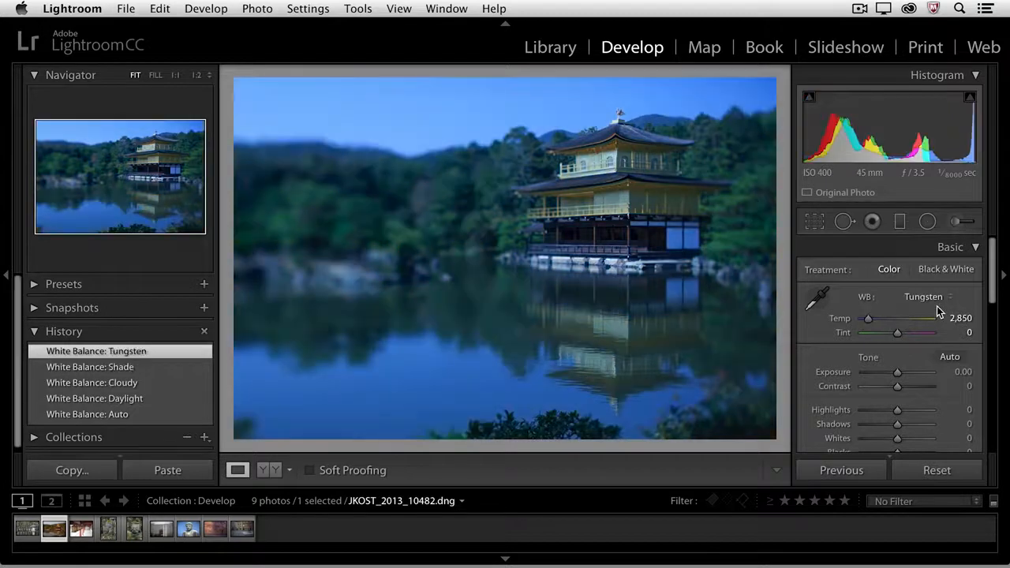
Adjust the white balance to Temp 6,489 and Tint +1, and sample a neutral beside the temple's white panels with the White Balance Selector
left_click_drag(868, 319, 898, 333)
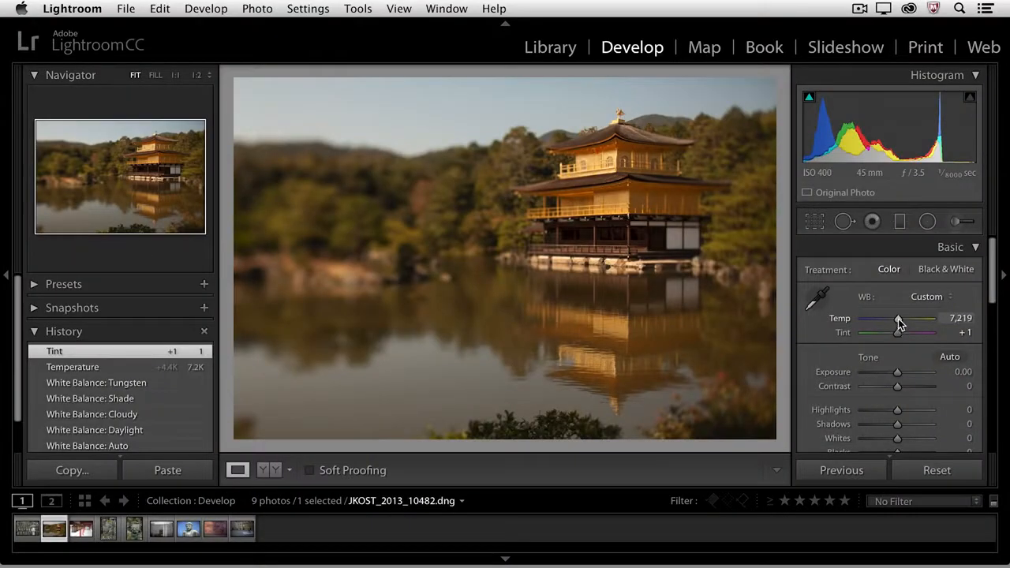
left_click_drag(897, 323, 893, 323)
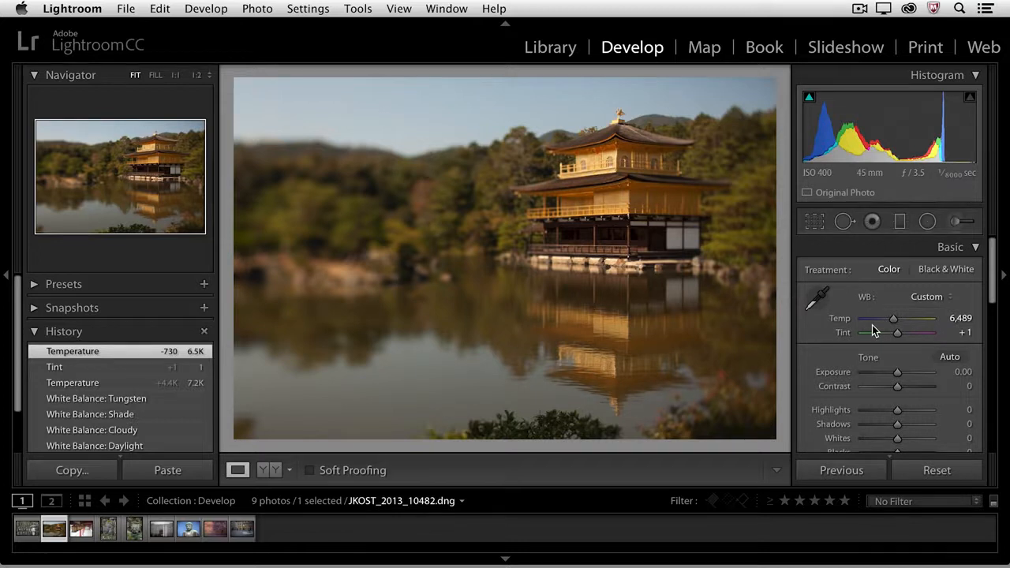
left_click(818, 298)
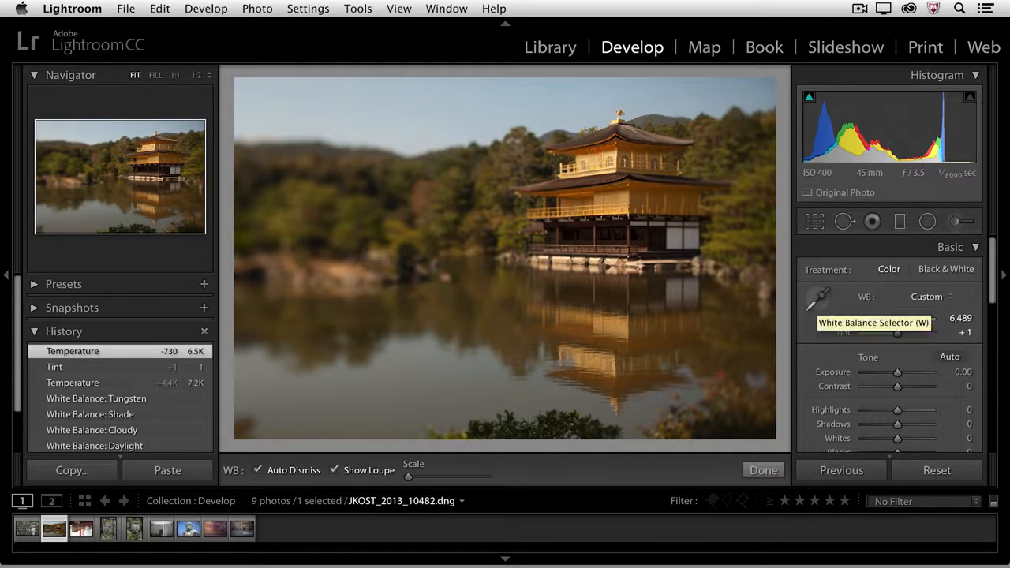
left_click(667, 246)
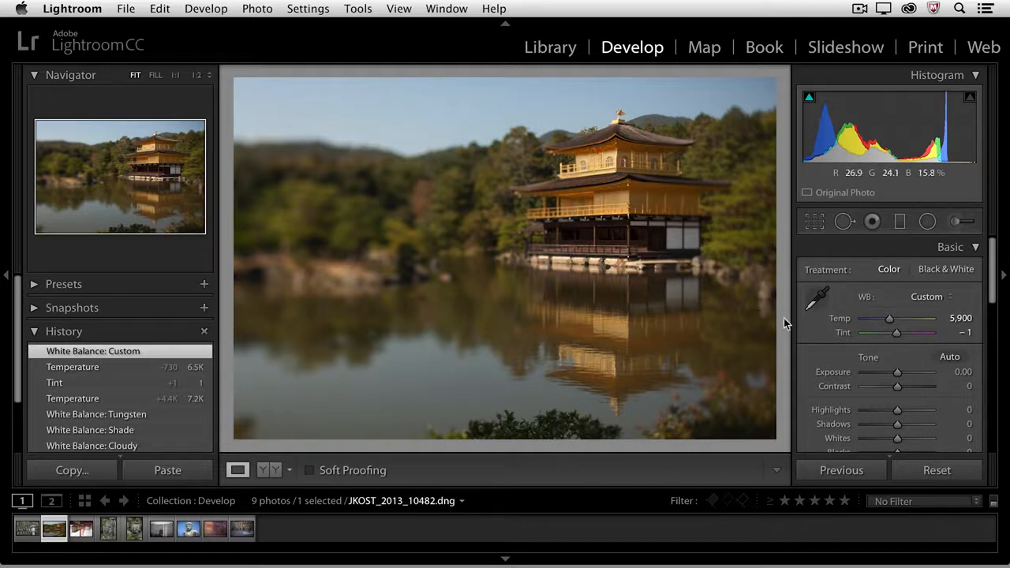
Apply the Auto tone adjustment to the temple photo
scroll(841, 342, "down", 2)
scroll(841, 343, "down", 4)
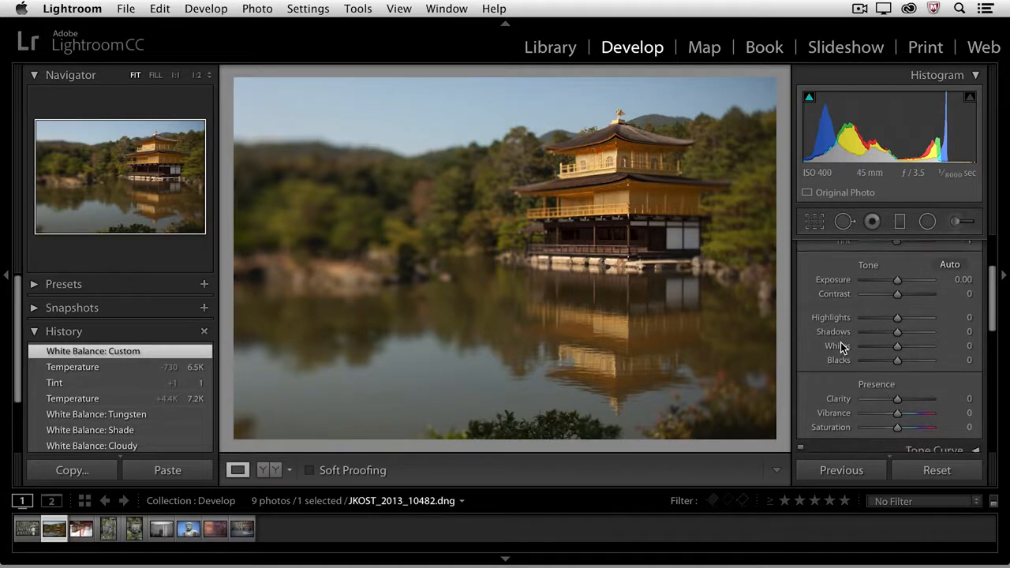
scroll(838, 345, "down", 1)
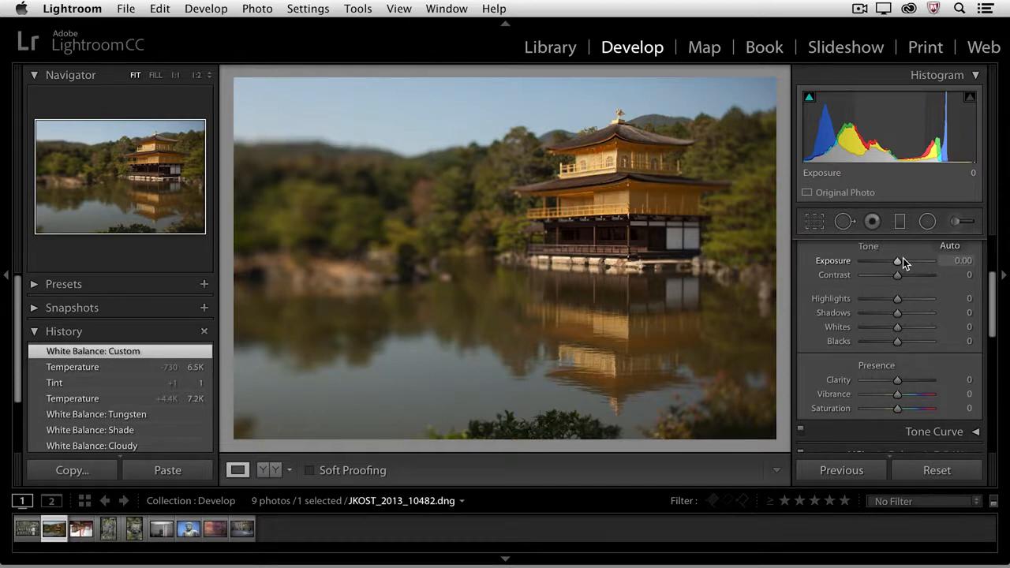
scroll(904, 262, "up", 1)
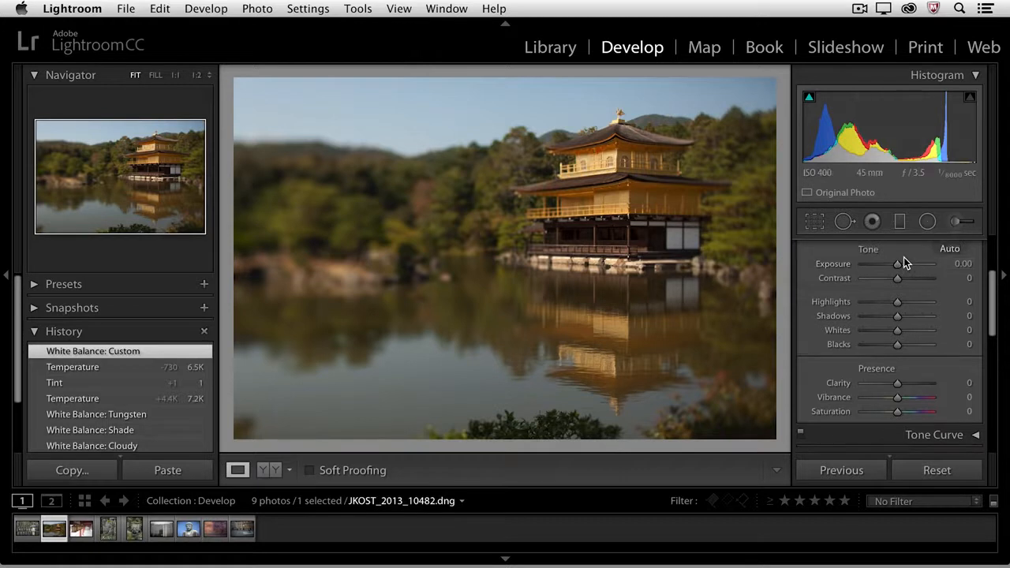
left_click(949, 250)
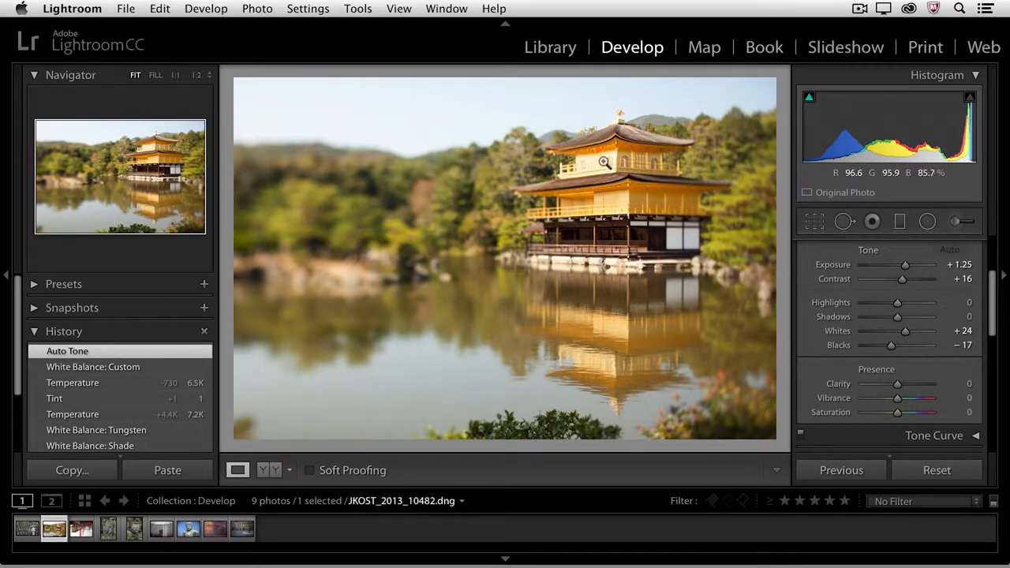
Refine the tone by setting Highlights to −84, Shadows to +100, Exposure to +0.70 and Contrast to +48
left_click_drag(897, 303, 866, 303)
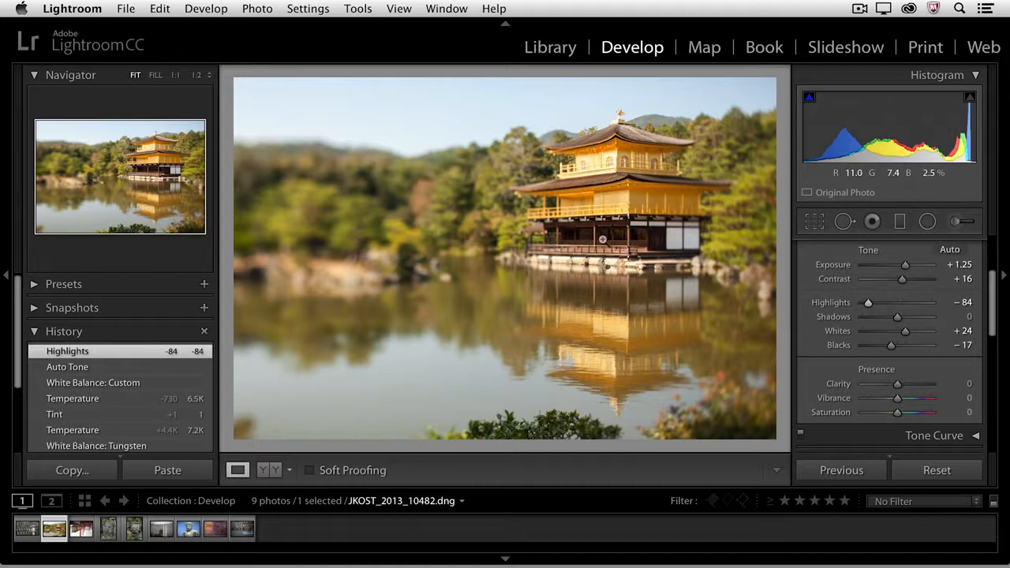
left_click_drag(898, 318, 930, 317)
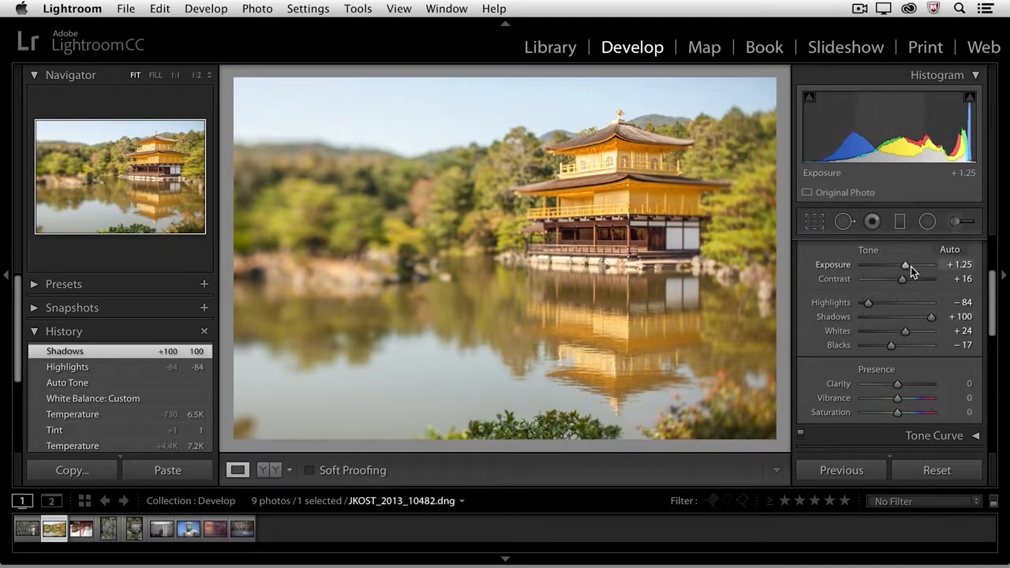
left_click_drag(905, 265, 901, 265)
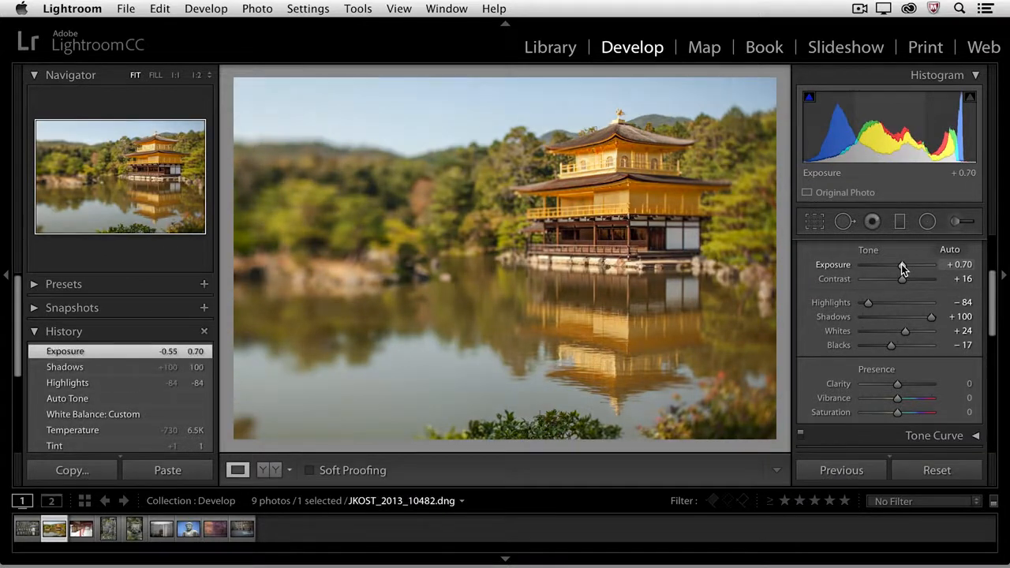
left_click_drag(902, 280, 912, 278)
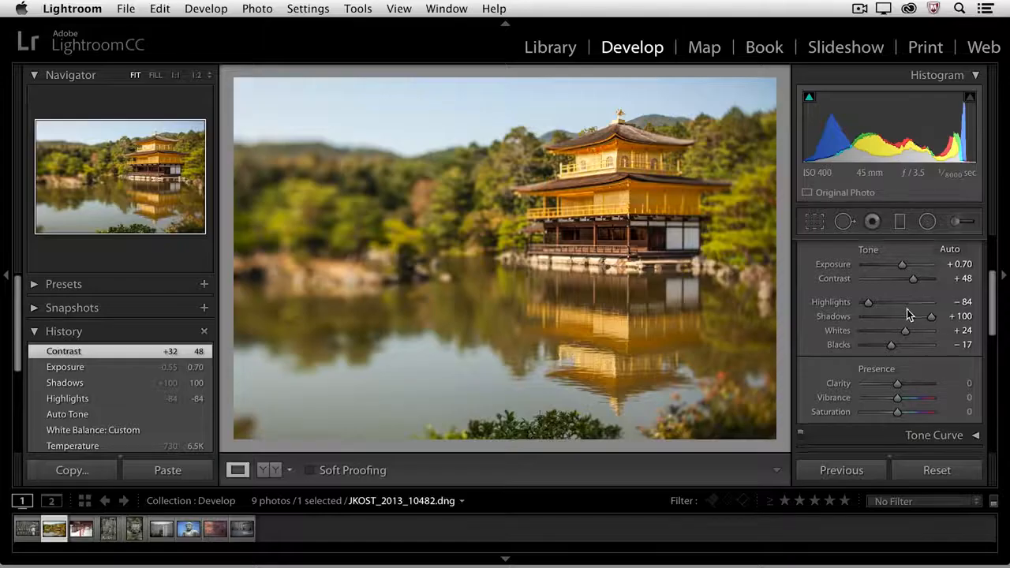
Increase the photo's Clarity to +44 to strengthen midtone contrast
scroll(907, 315, "down", 2)
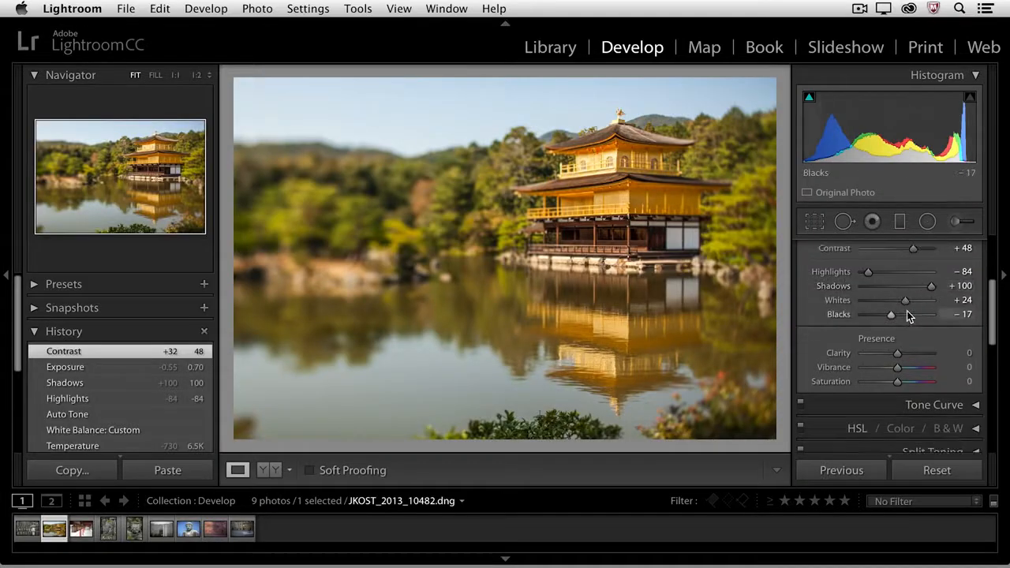
scroll(908, 316, "down", 1)
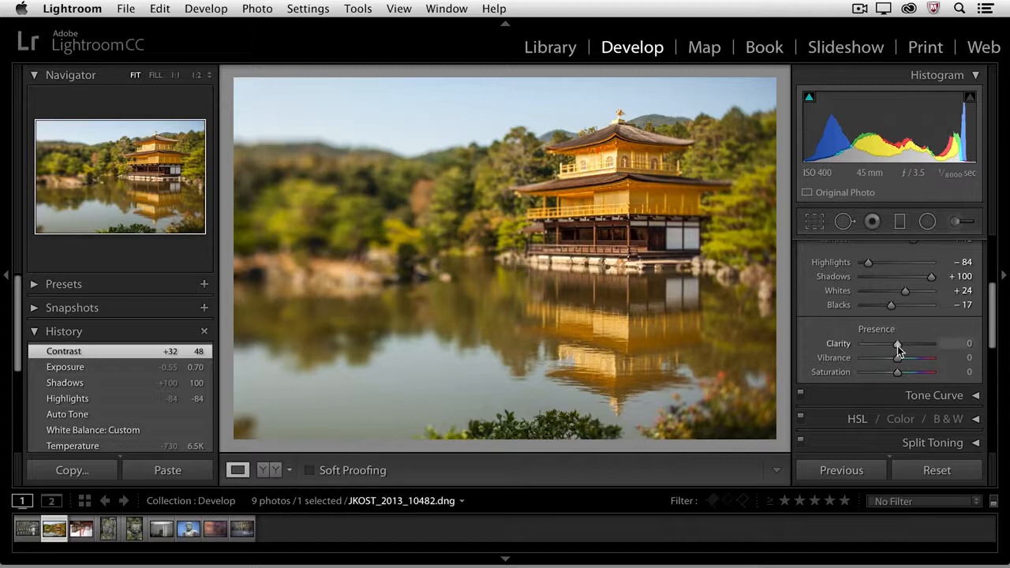
left_click_drag(899, 345, 915, 342)
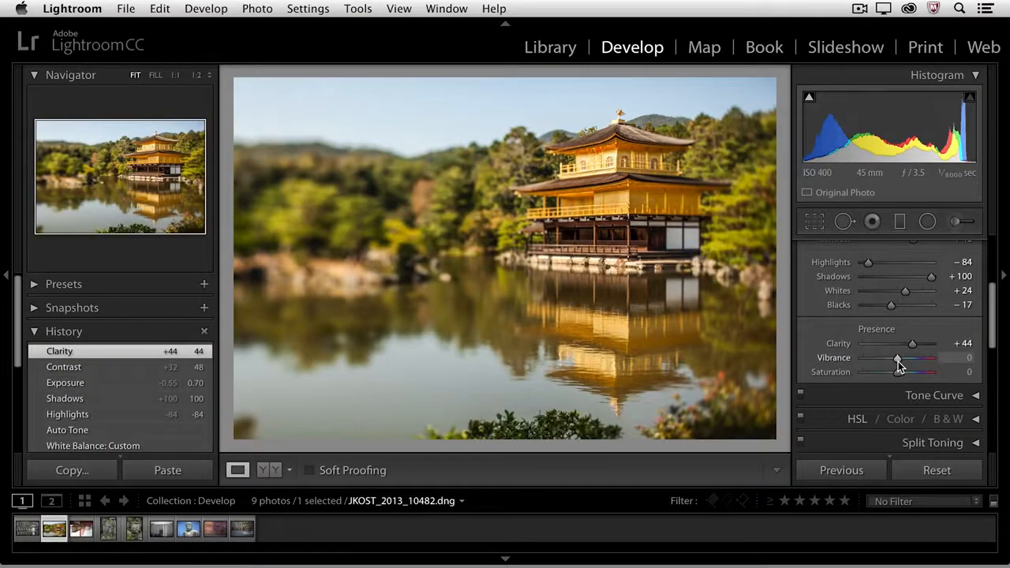
Try a Vibrance of −100 and reset Vibrance to 0
left_click_drag(898, 363, 850, 361)
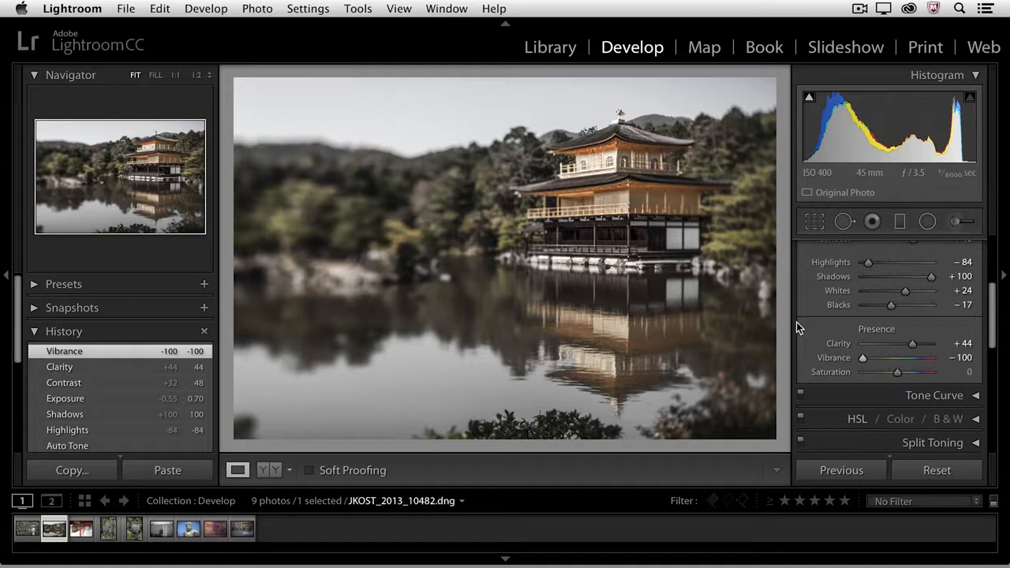
double_click(842, 358)
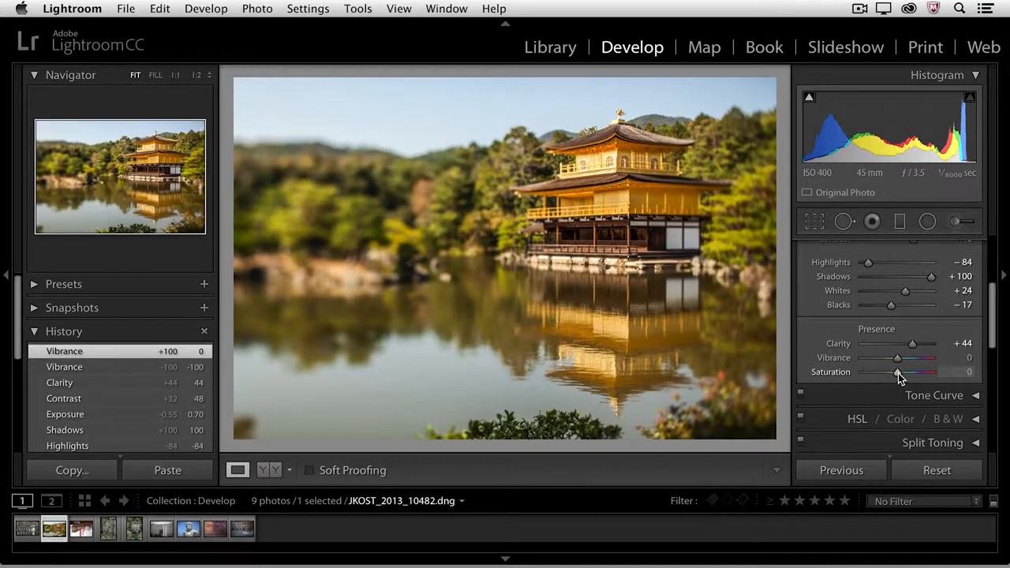
Test Saturation at +100 and −100, and settle on +16
left_click_drag(898, 373, 939, 376)
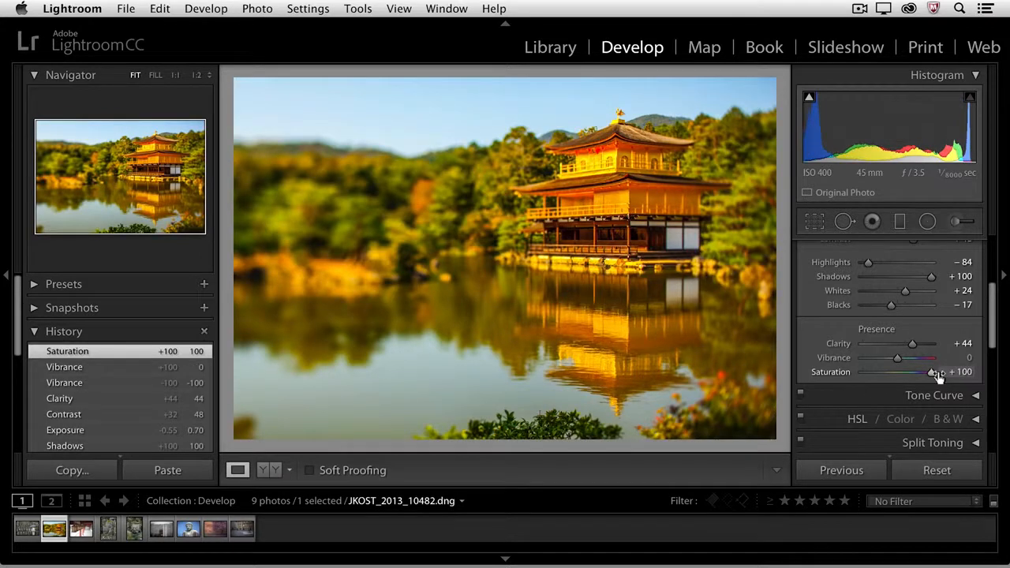
left_click_drag(931, 373, 840, 374)
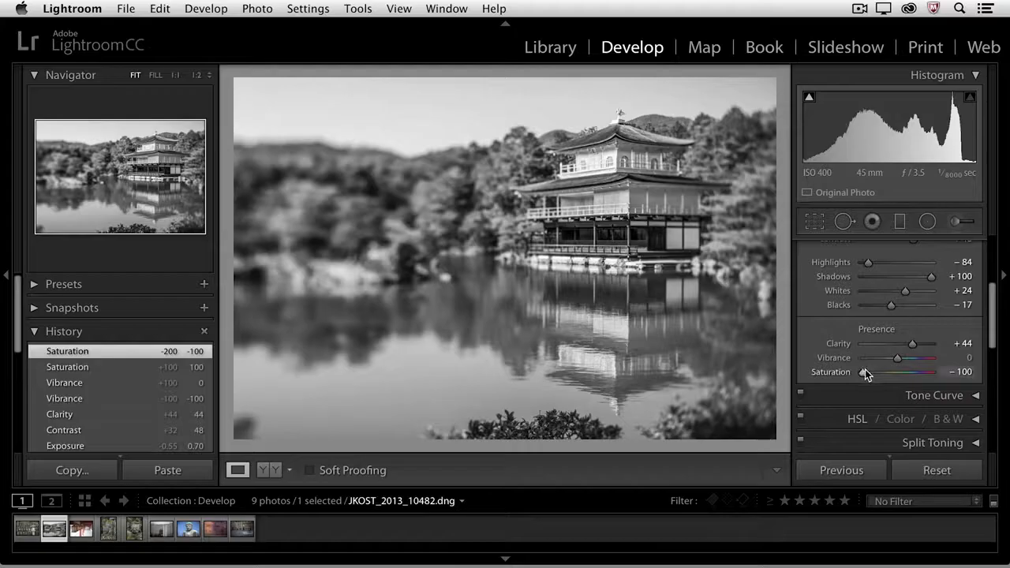
left_click_drag(863, 372, 903, 371)
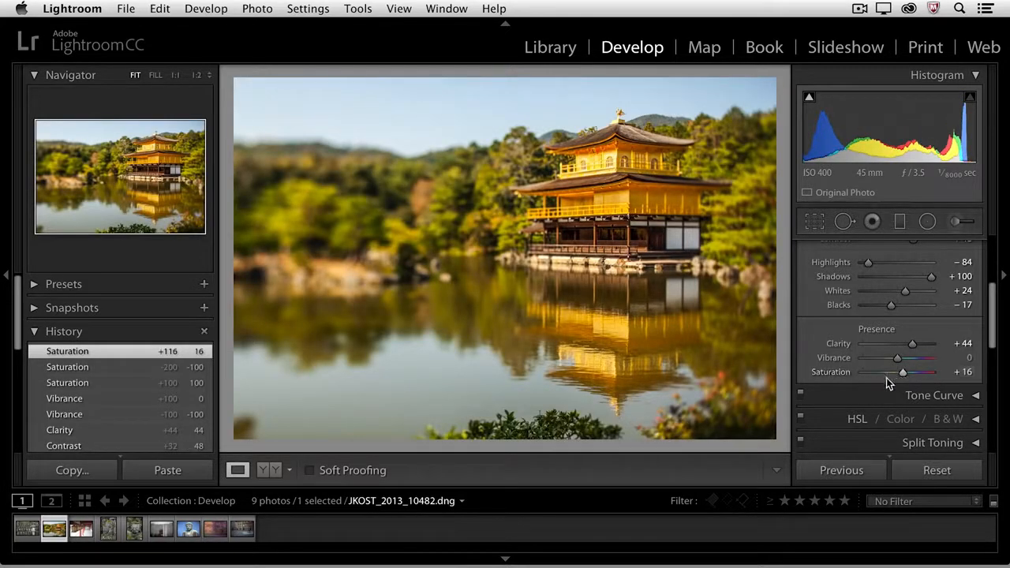
Cool the white balance by setting Temp to 5,288
scroll(878, 333, "up", 3)
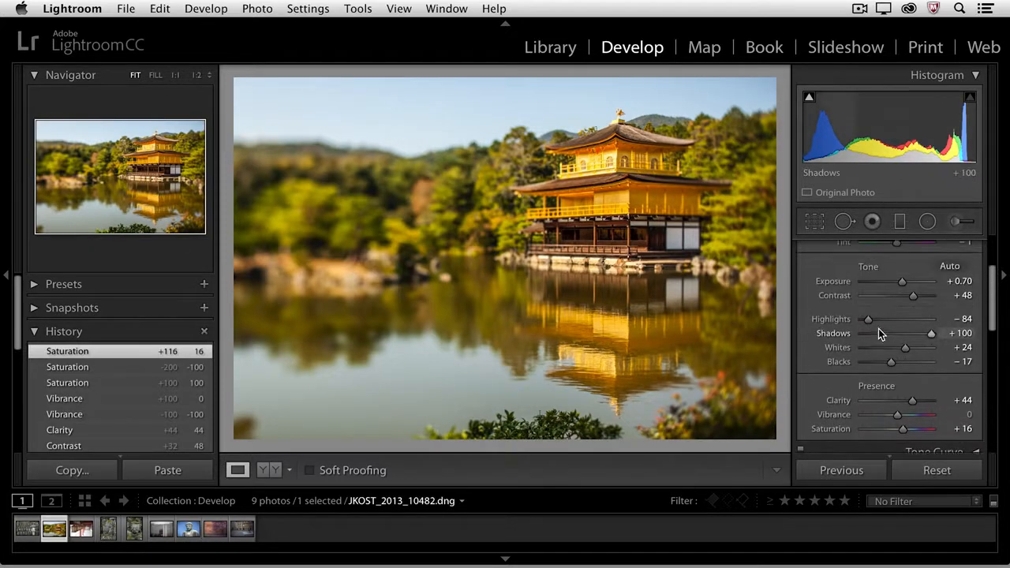
scroll(880, 316, "up", 3)
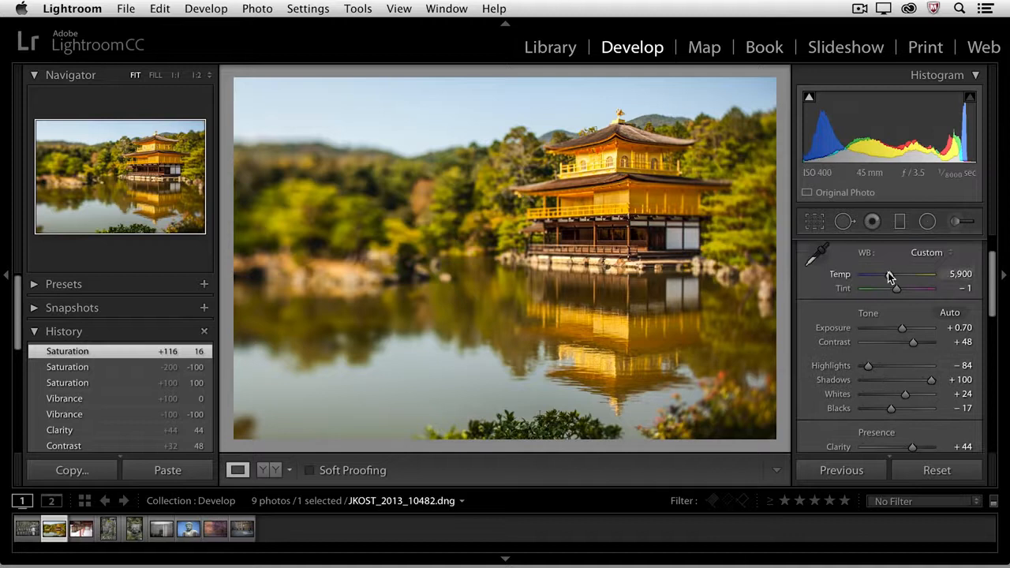
left_click_drag(890, 276, 886, 279)
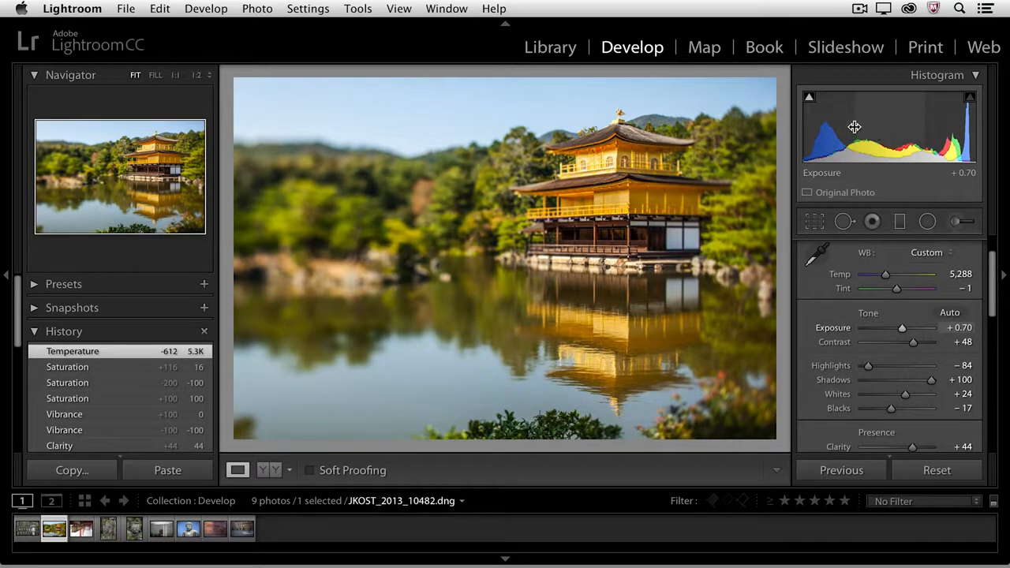
Try lowering Exposure to +0.46 directly in the histogram, and undo that change
mouse_move(874, 124)
left_mouse_down()
mouse_move(897, 124)
mouse_move(875, 126)
left_mouse_up()
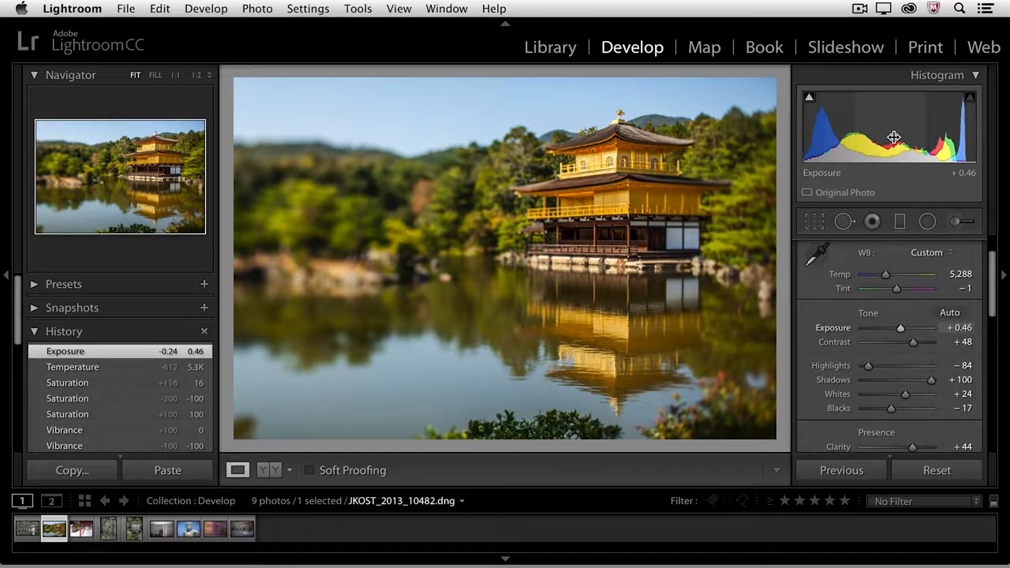
key("cmd+z")
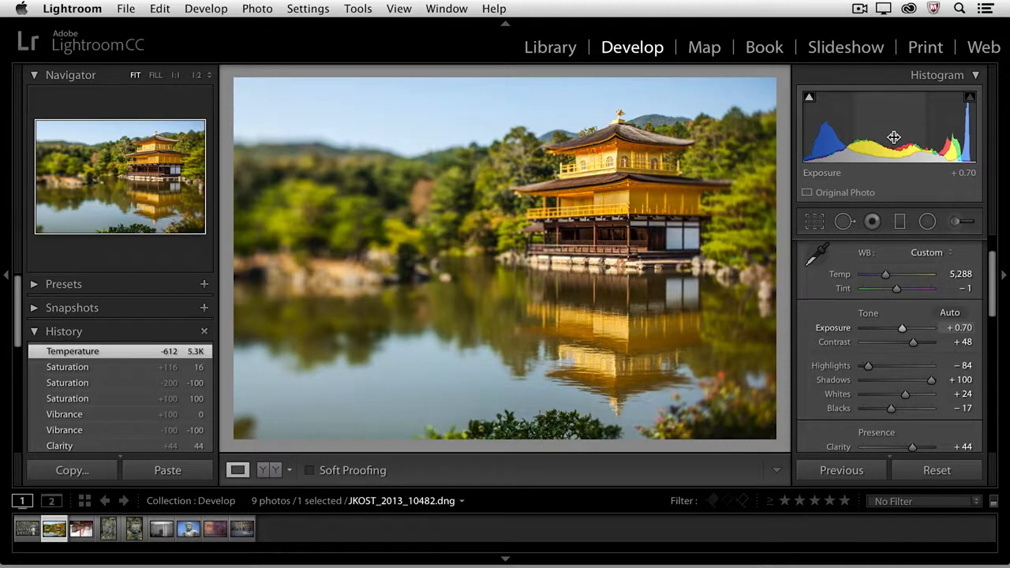
Compare the edited photo with its Before version and return to the edited view
key("backslash")
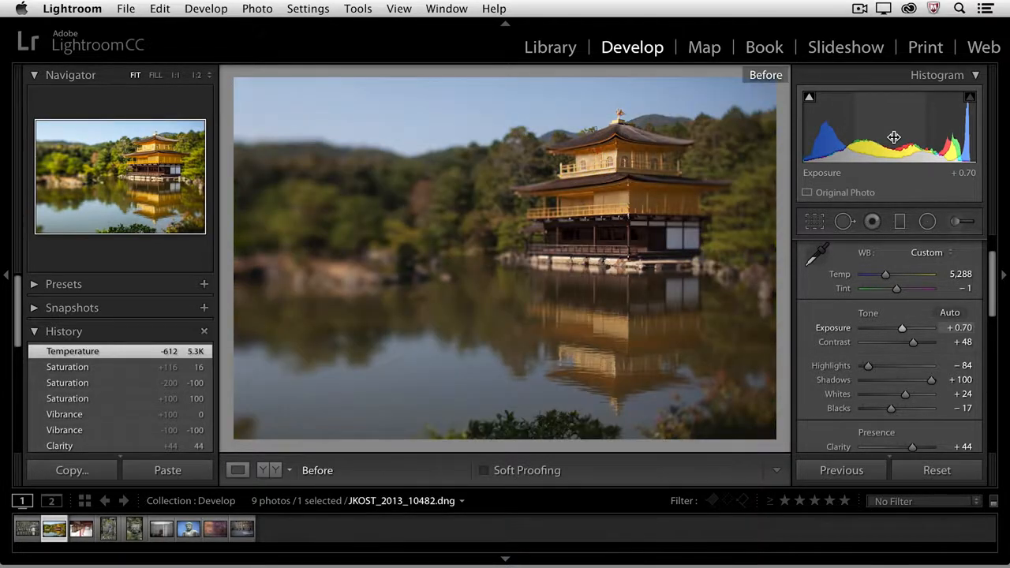
key("backslash")
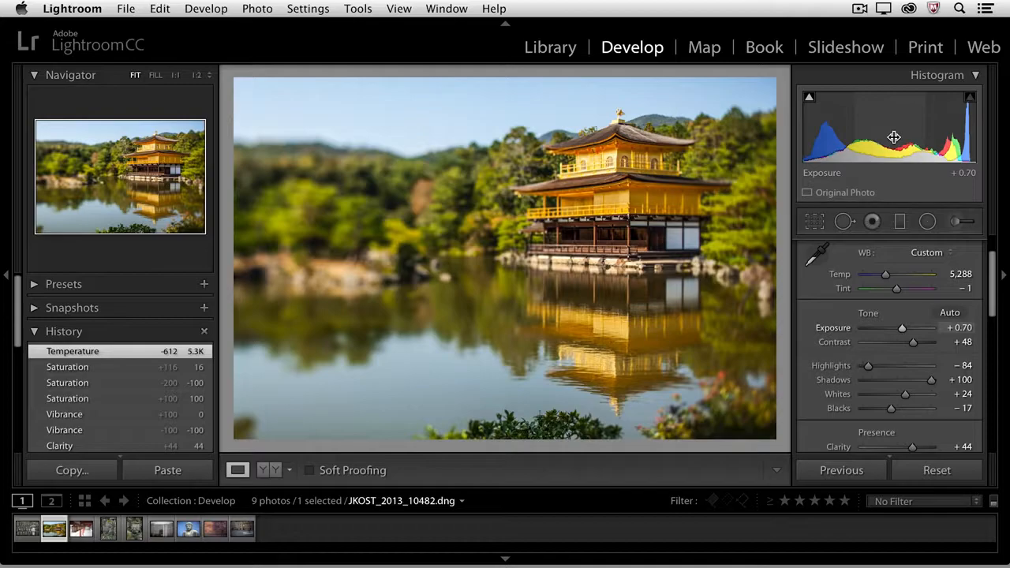